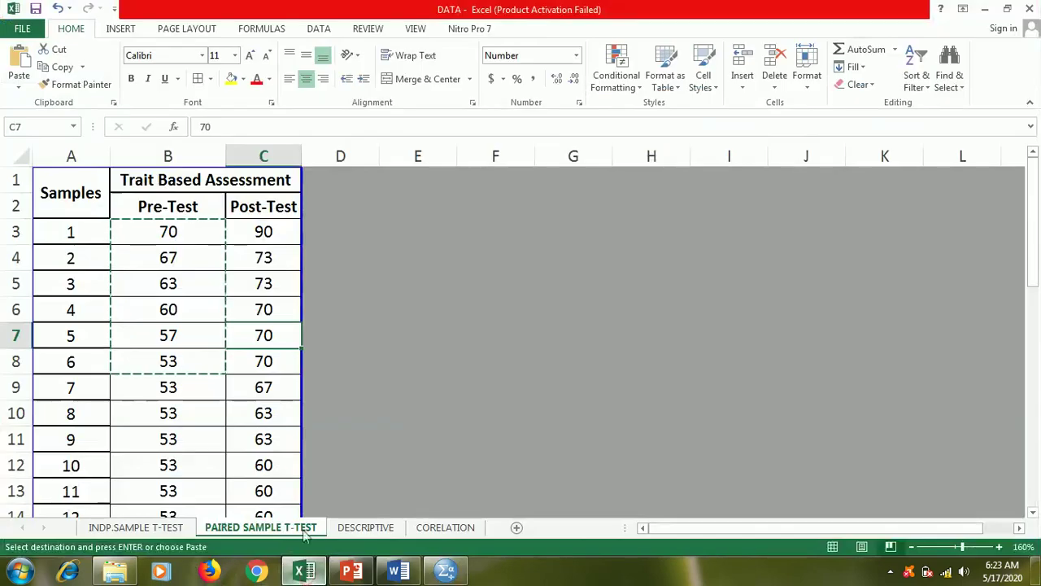
Copy the pre-test and post-test scores in B3:C35 of the PAIRED SAMPLE T-TEST sheet
left_click_drag(167, 233, 262, 488)
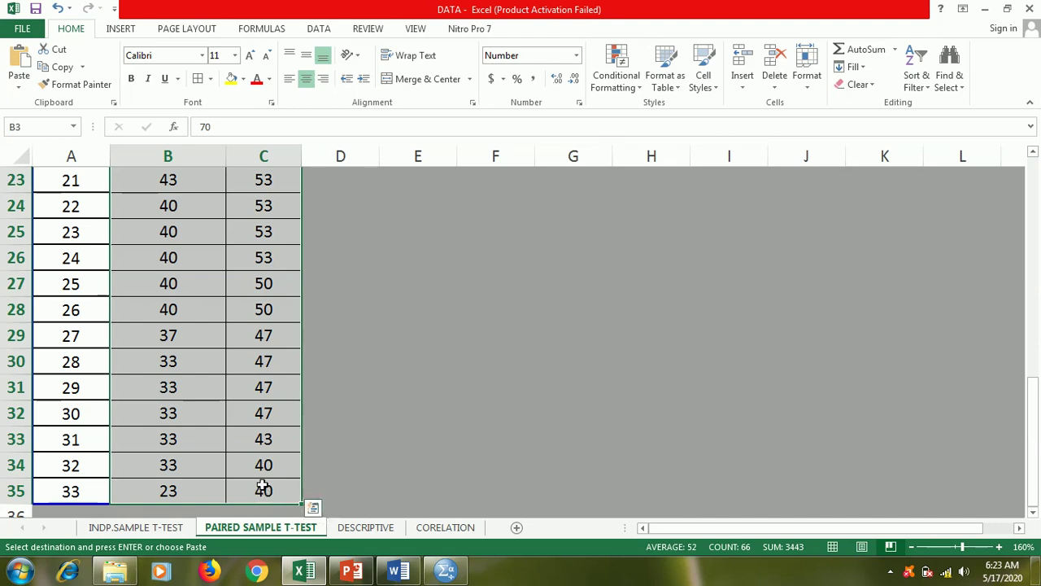
right_click(222, 287)
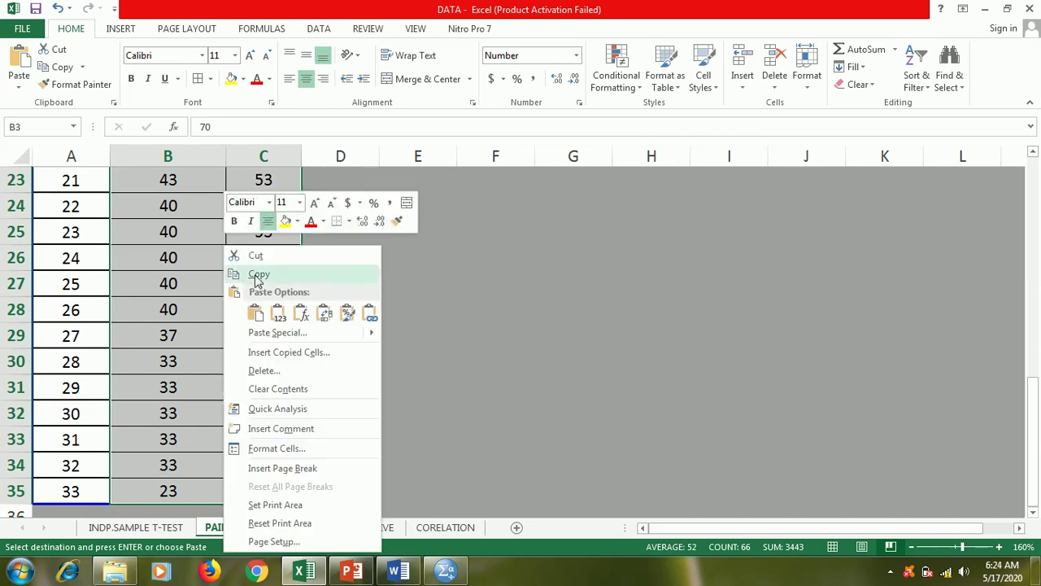
left_click(244, 272)
scroll(394, 470, "up", 7)
Switch to the SPSS Data Editor and paste the copied scores starting at the first row of the first variable
mouse_move(446, 570)
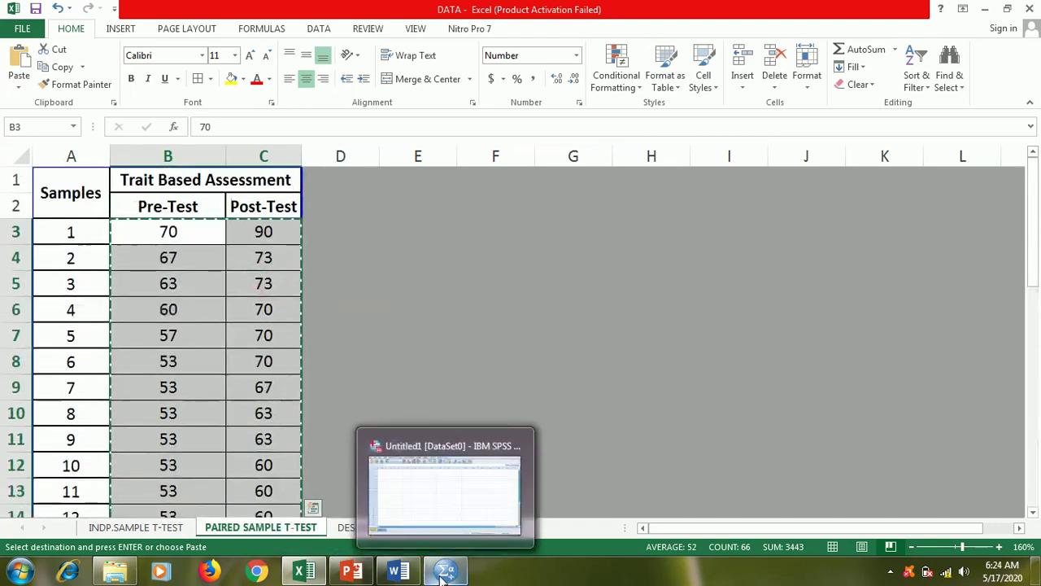
left_click(446, 498)
left_click(100, 120)
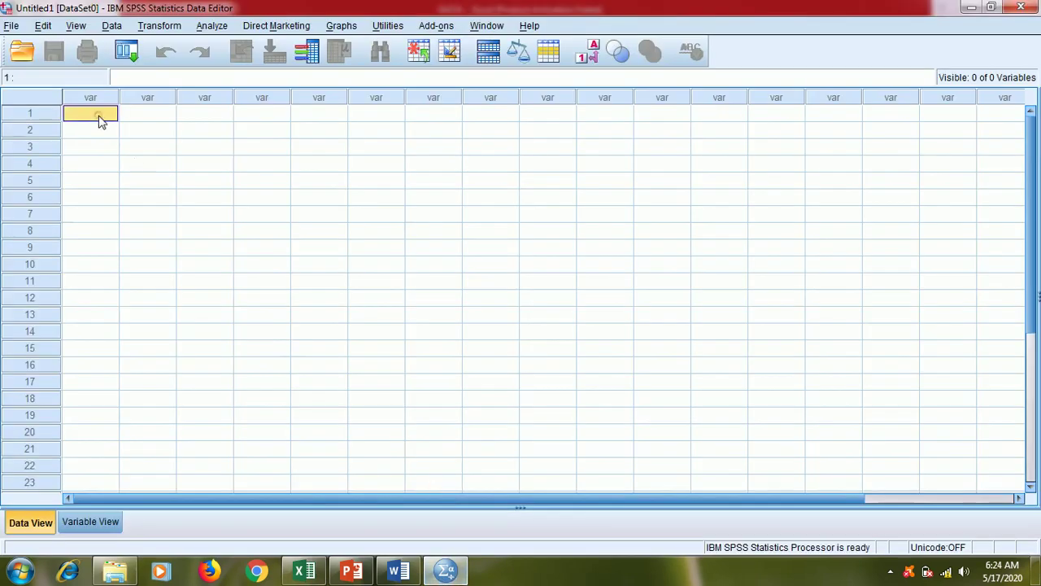
key("ctrl+v")
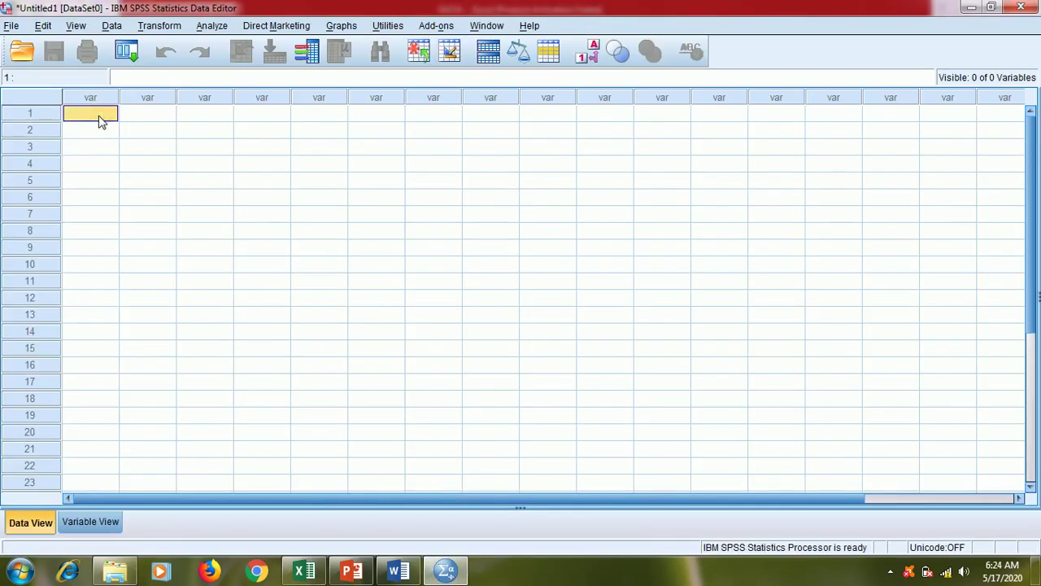
scroll(147, 211, "down", 6)
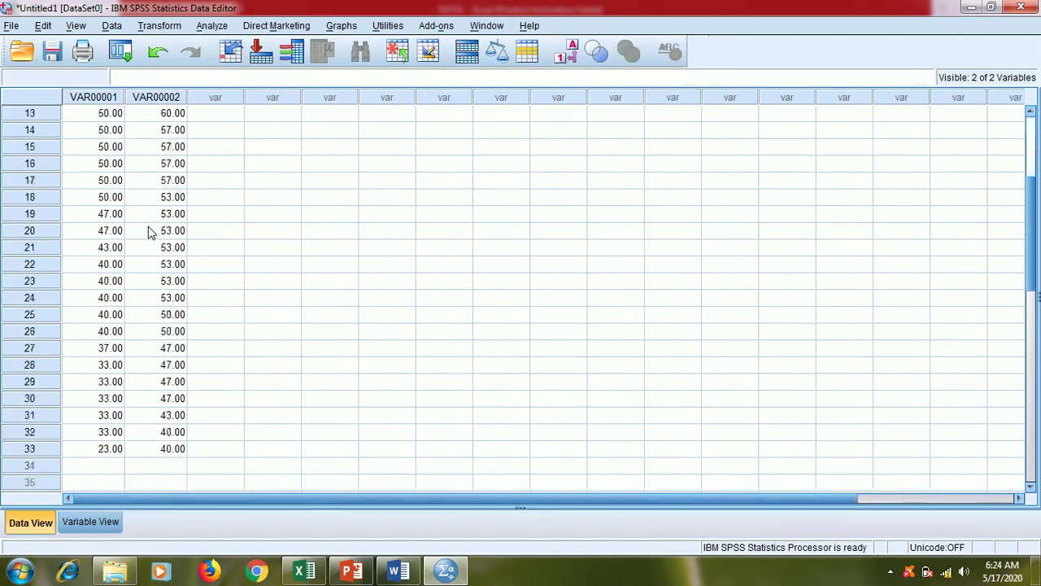
scroll(144, 272, "up", 6)
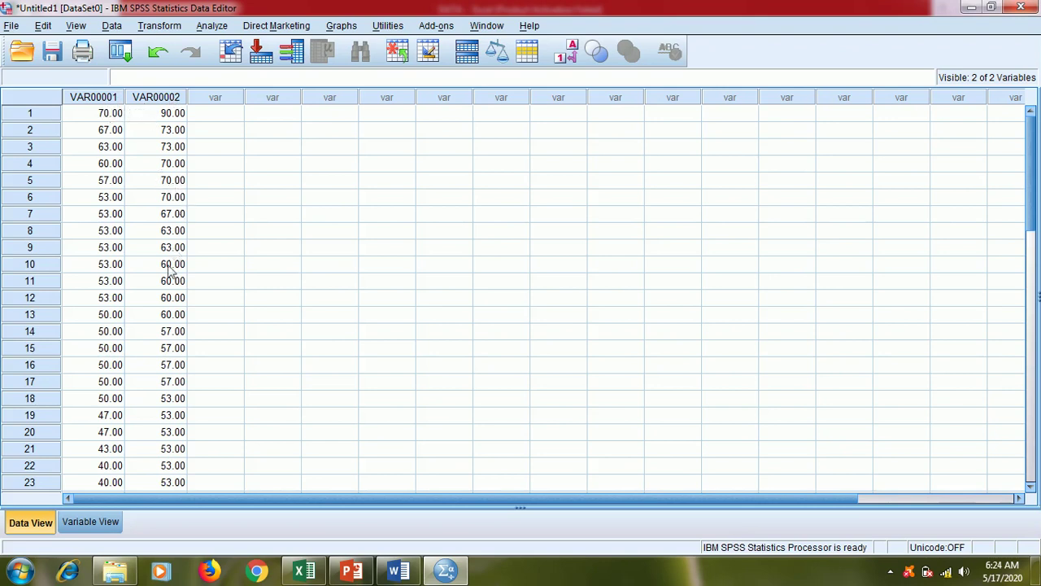
Rename the first variable as Pretest and the second as Posttest
left_click(109, 522)
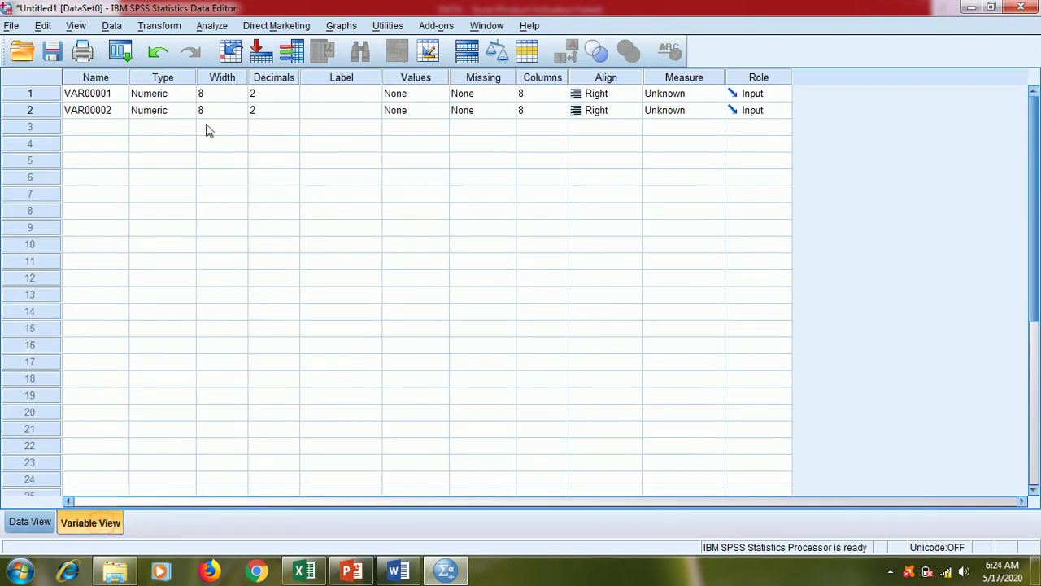
left_click(100, 94)
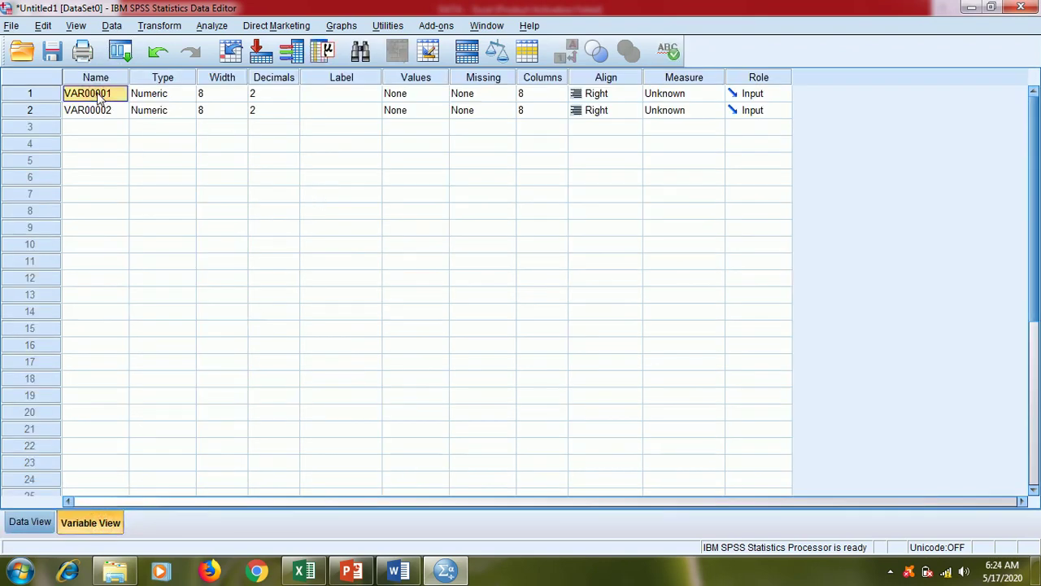
type("Pretest")
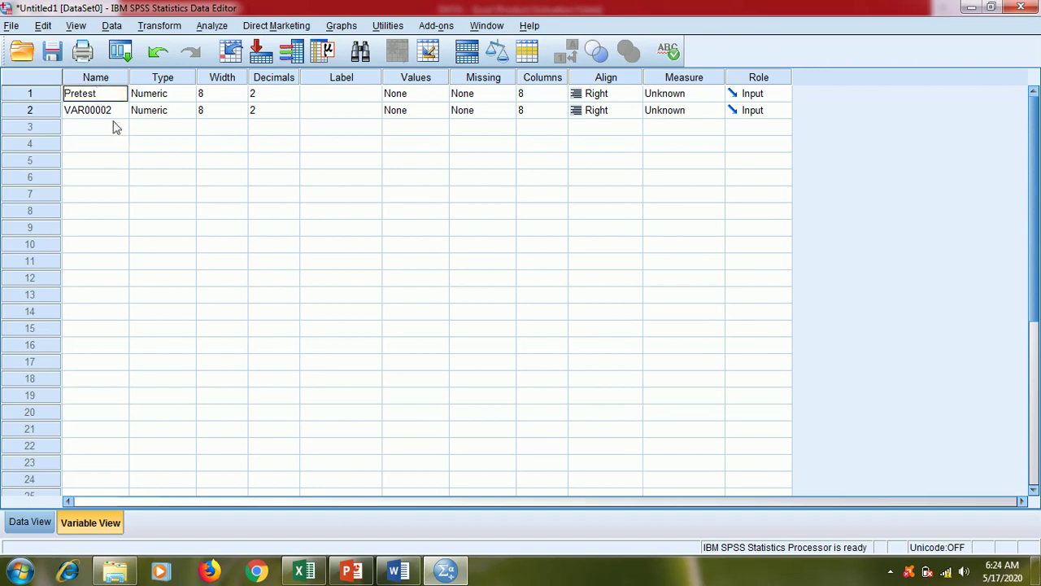
left_click(107, 115)
type("Posttest")
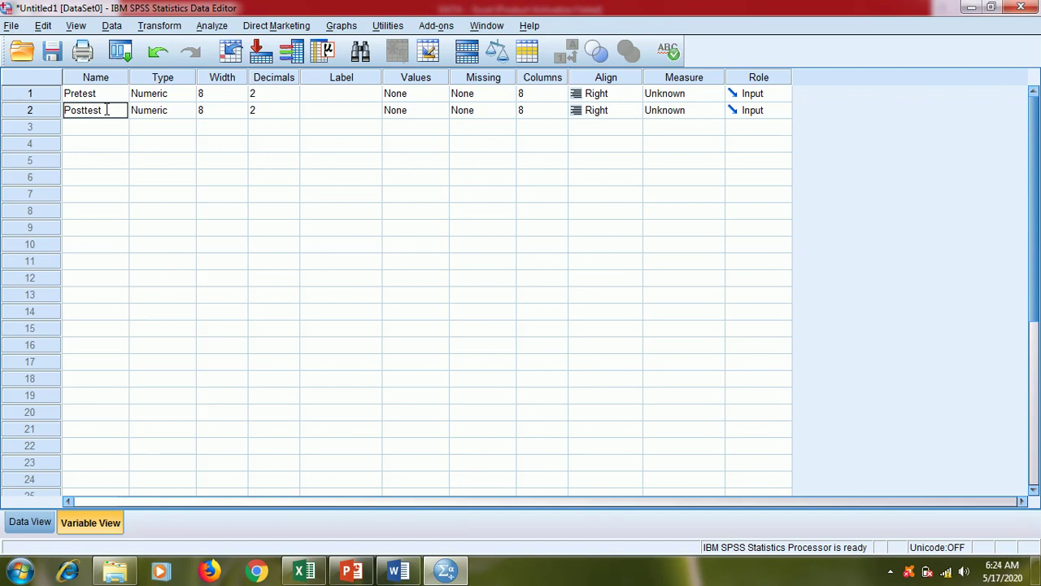
Set the decimals of both Pretest and Posttest to 0
left_click(271, 94)
left_click(292, 98)
left_click(292, 98)
left_click(292, 110)
left_click(292, 114)
left_click(292, 113)
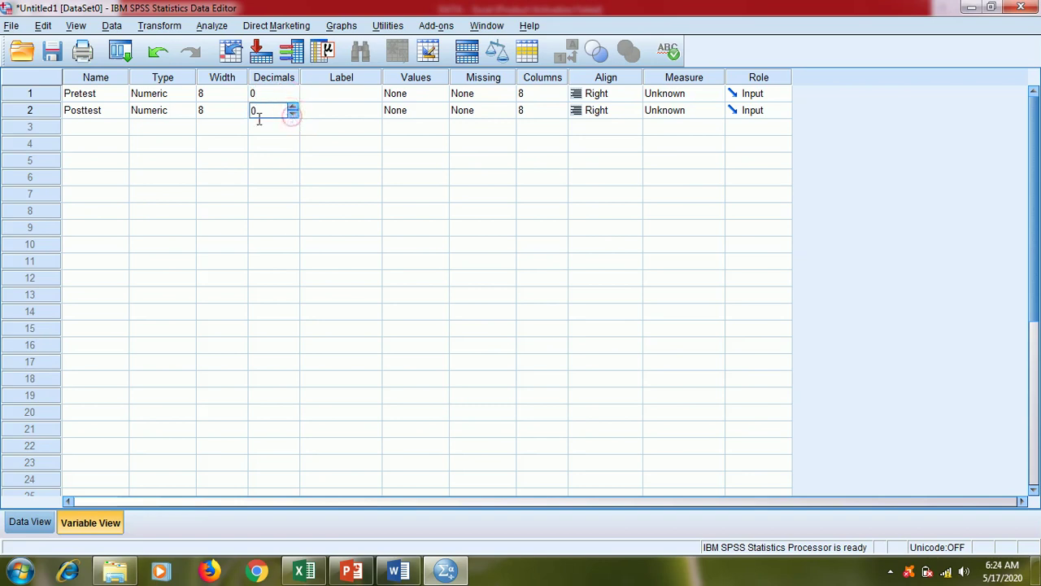
left_click(301, 144)
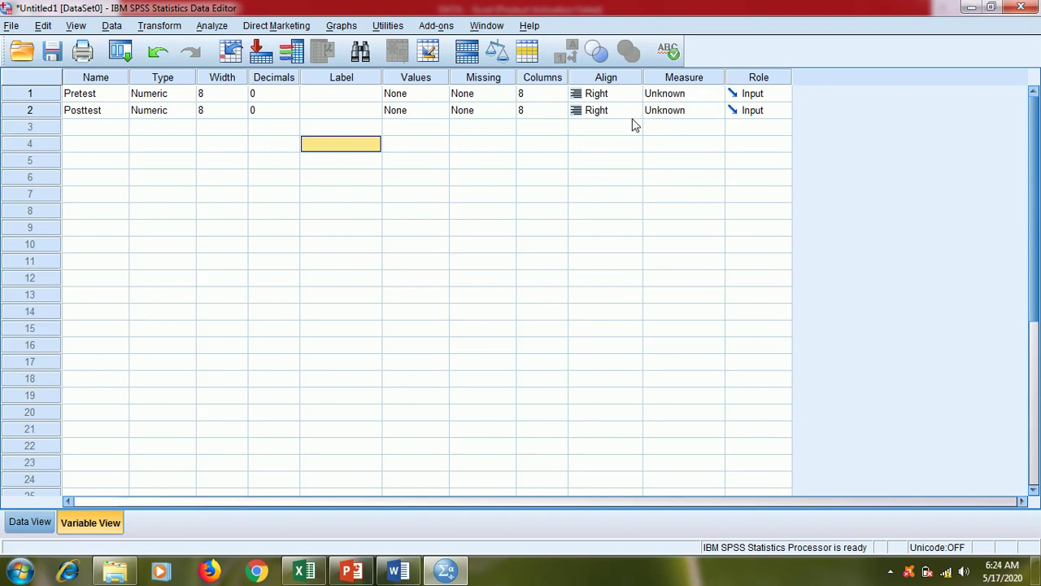
Review the scores in the data view and start the Explore procedure for descriptive statistics
left_click(29, 522)
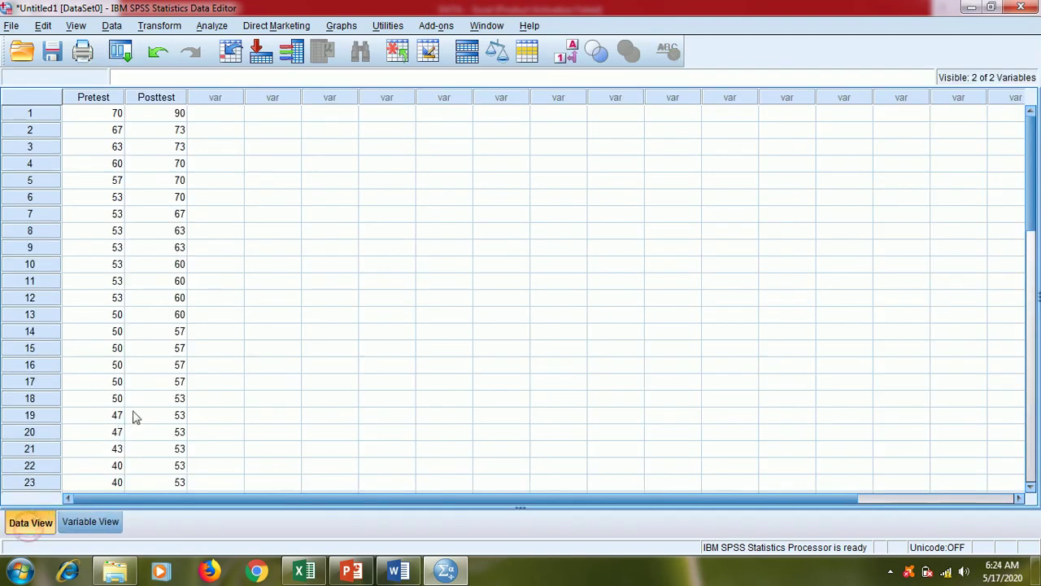
scroll(201, 214, "down", 6)
scroll(199, 230, "up", 2)
scroll(199, 229, "up", 4)
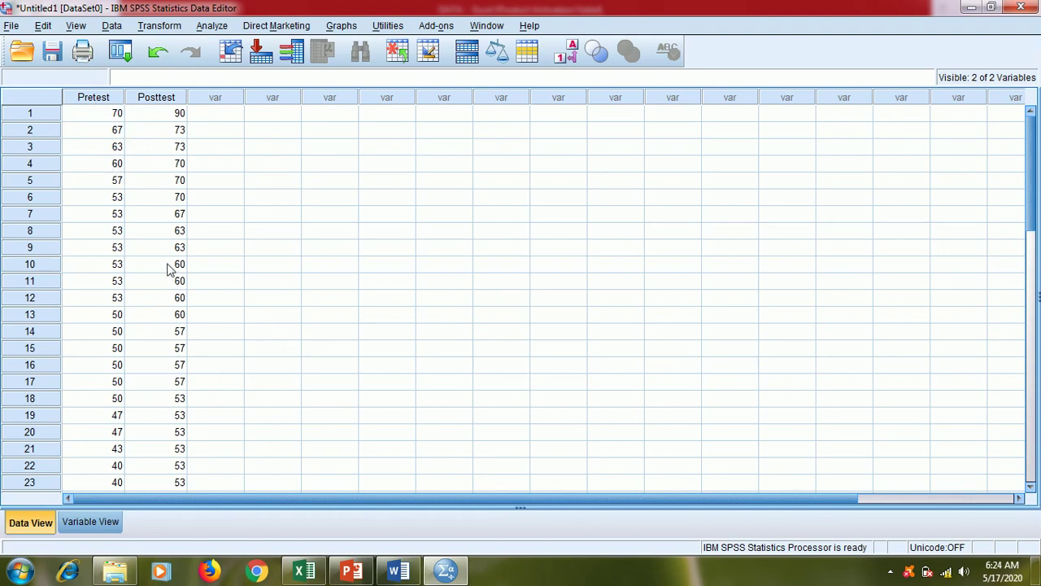
left_click(213, 29)
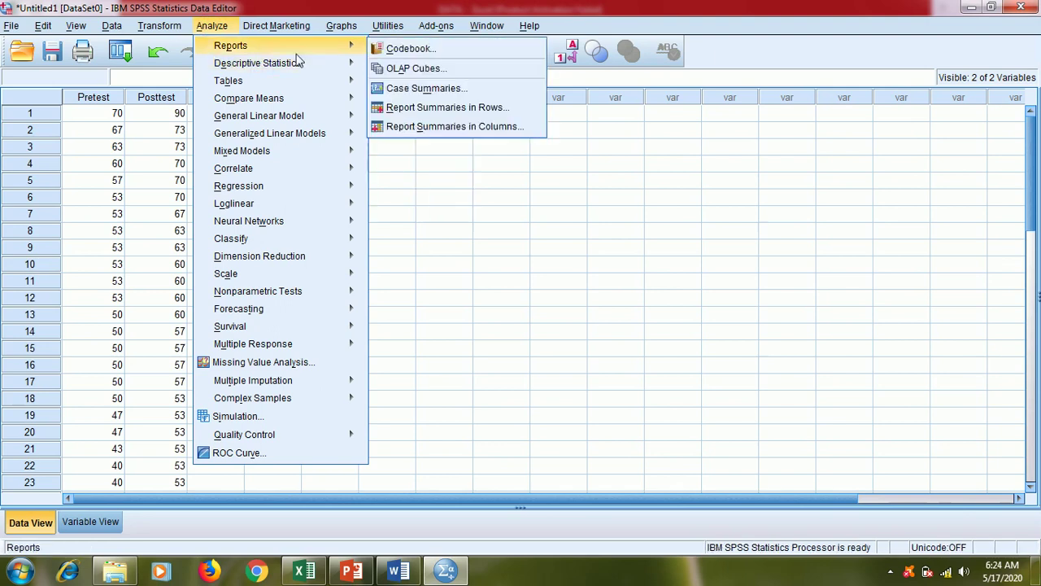
mouse_move(299, 65)
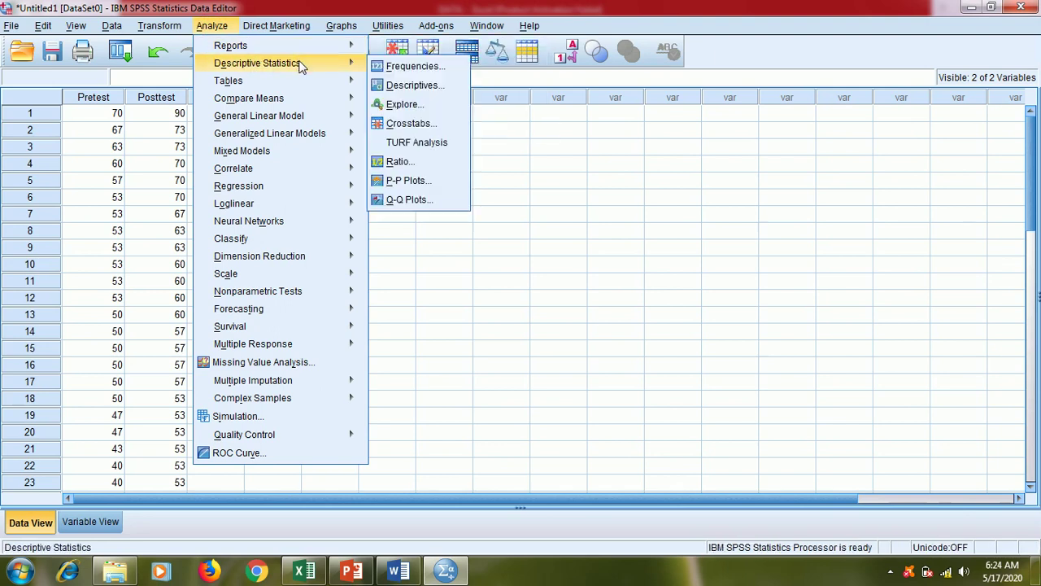
left_click(412, 111)
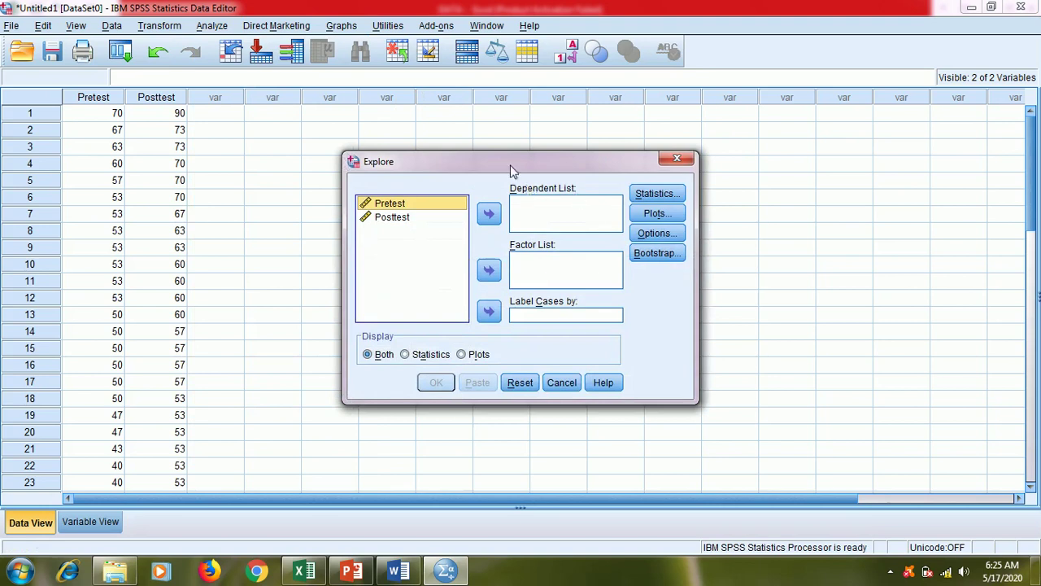
left_click_drag(511, 167, 474, 102)
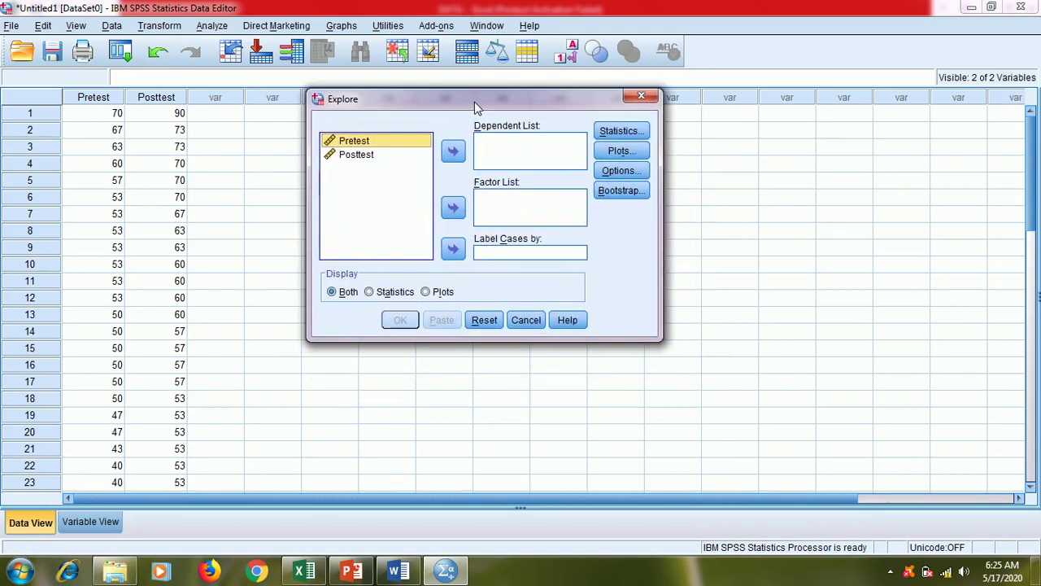
Assign Pretest and Posttest as the dependent variables of the Explore analysis
left_click(361, 154)
left_click(367, 140)
left_click(453, 151)
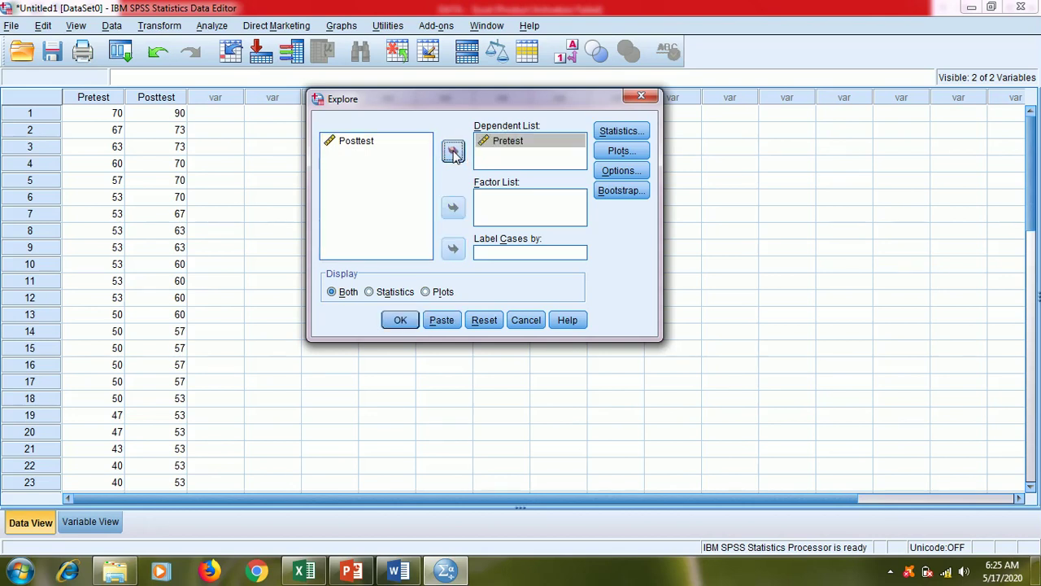
left_click(363, 145)
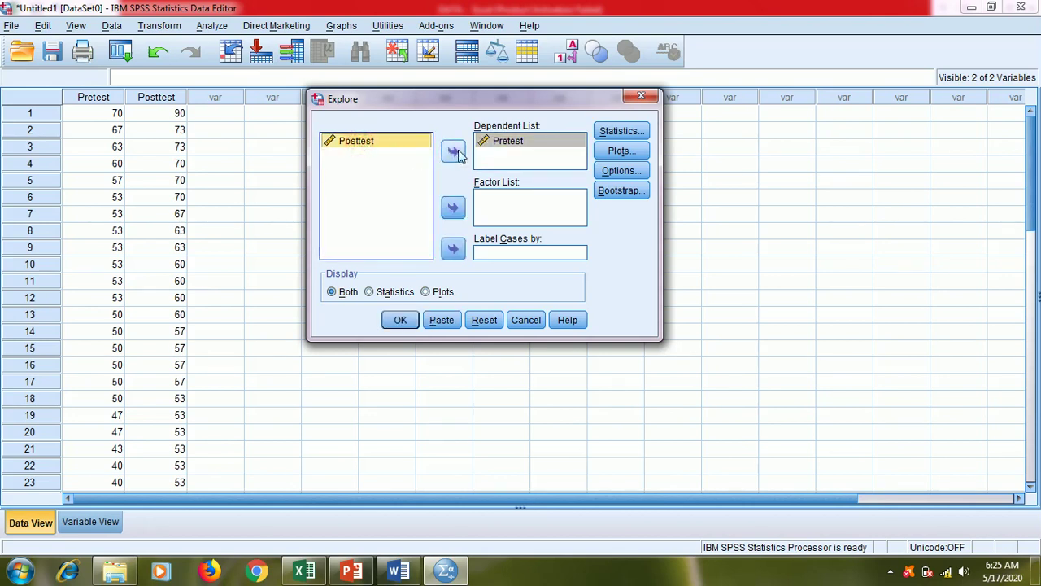
left_click(453, 151)
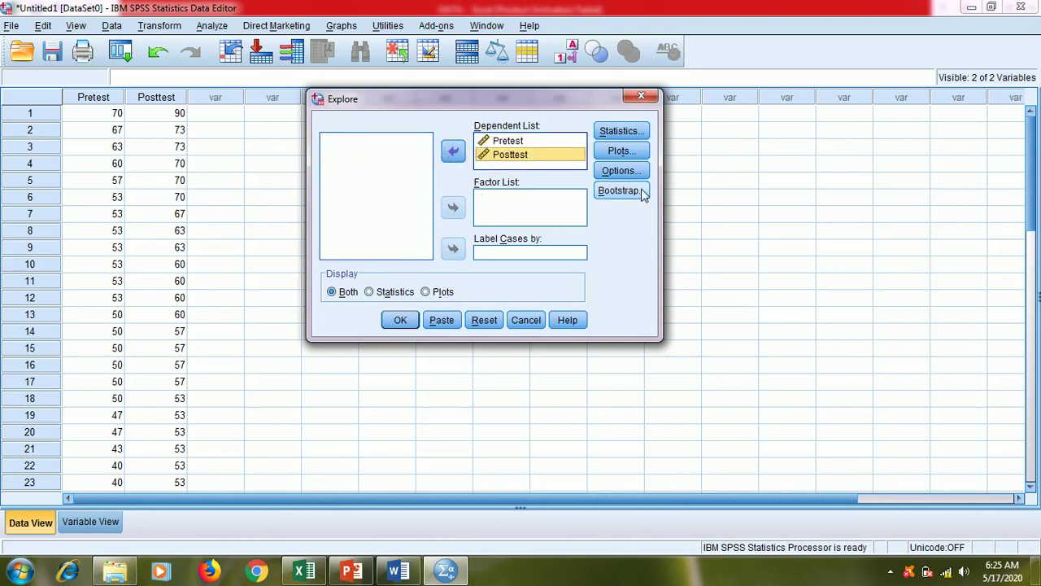
Run the Explore analysis with descriptives at a 95% confidence interval and normality plots with tests enabled
left_click(623, 132)
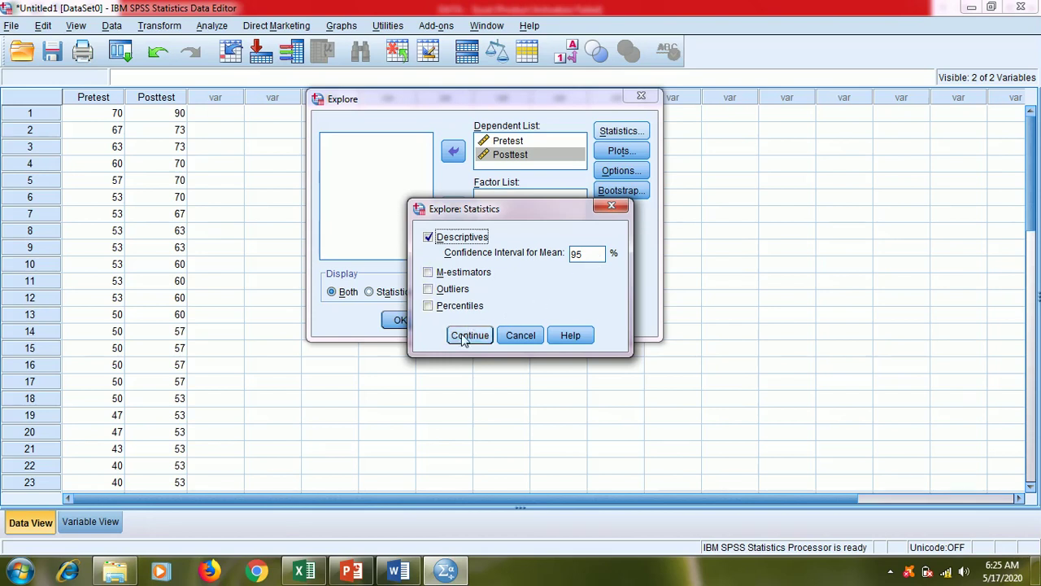
left_click(462, 335)
left_click(616, 153)
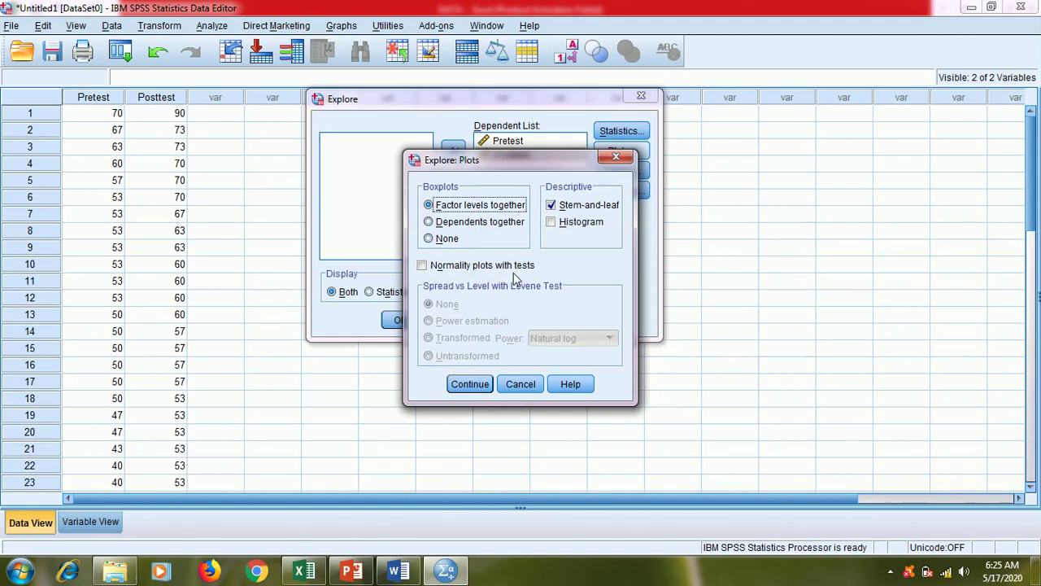
left_click(422, 267)
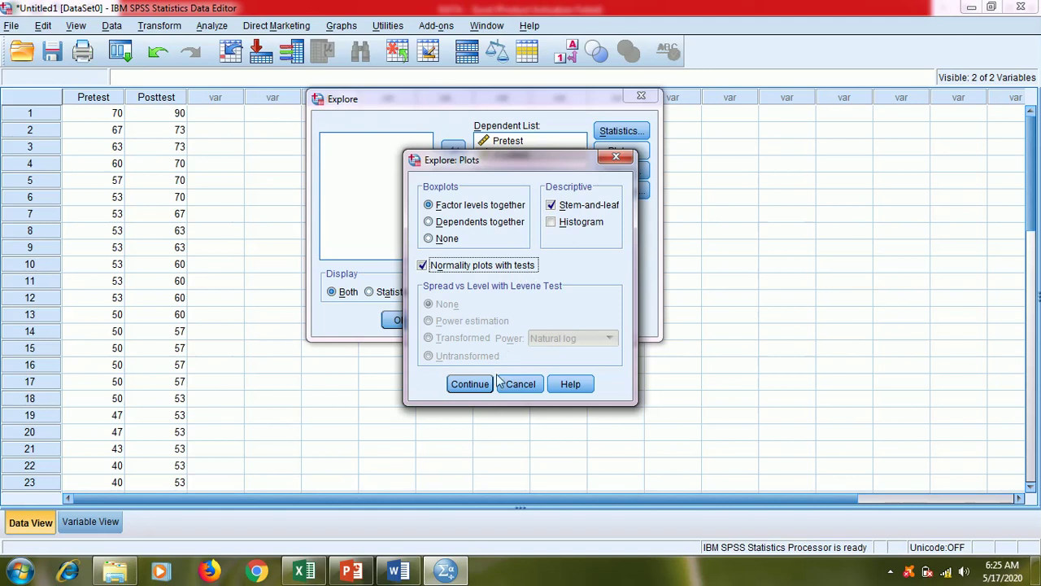
left_click(471, 384)
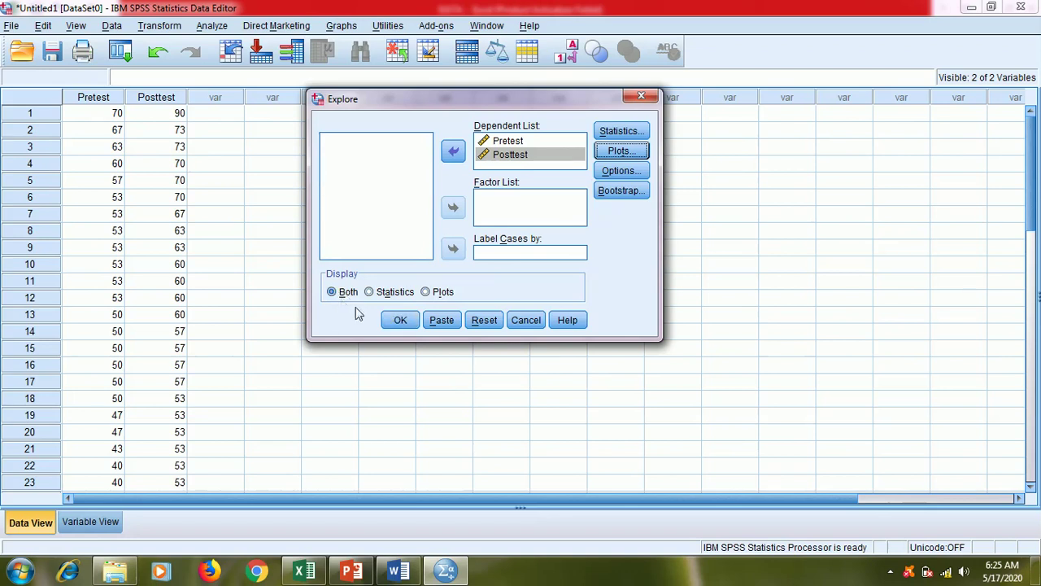
left_click(400, 320)
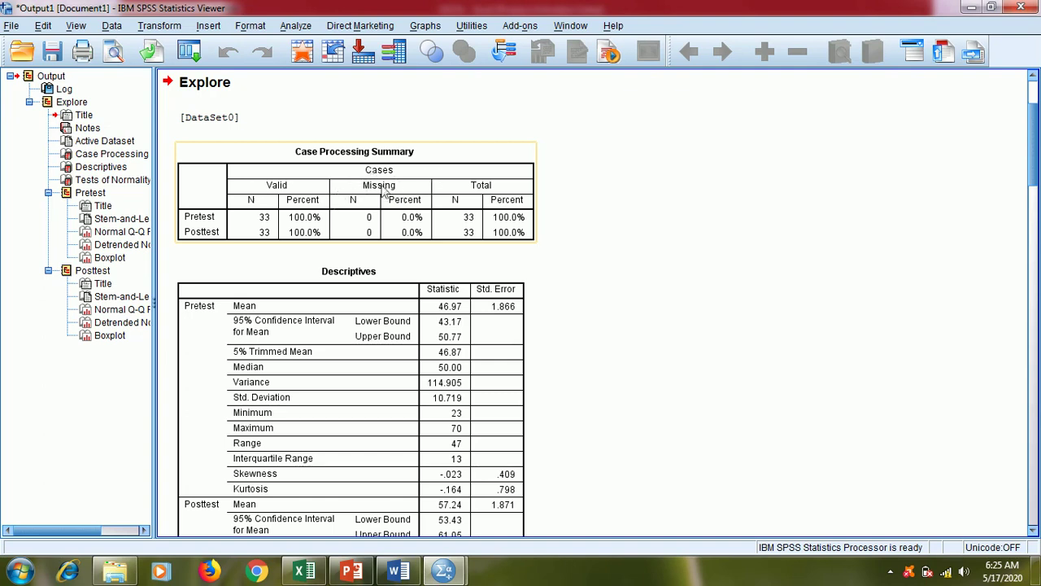
Examine the Explore output from the case processing summary through the Tests of Normality table
scroll(369, 212, "down", 2)
scroll(367, 209, "up", 2)
scroll(367, 210, "down", 13)
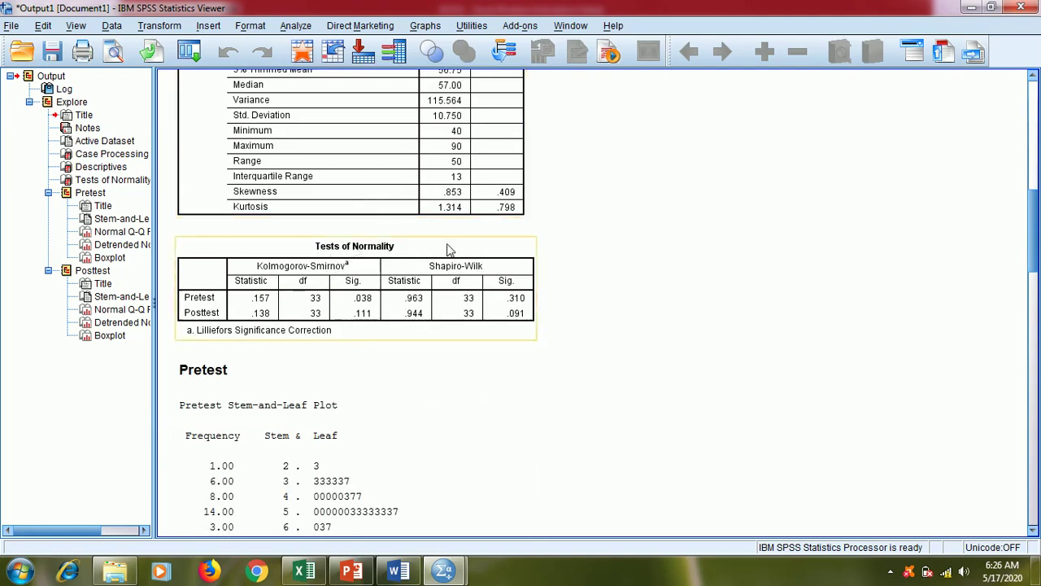
scroll(446, 250, "down", 4)
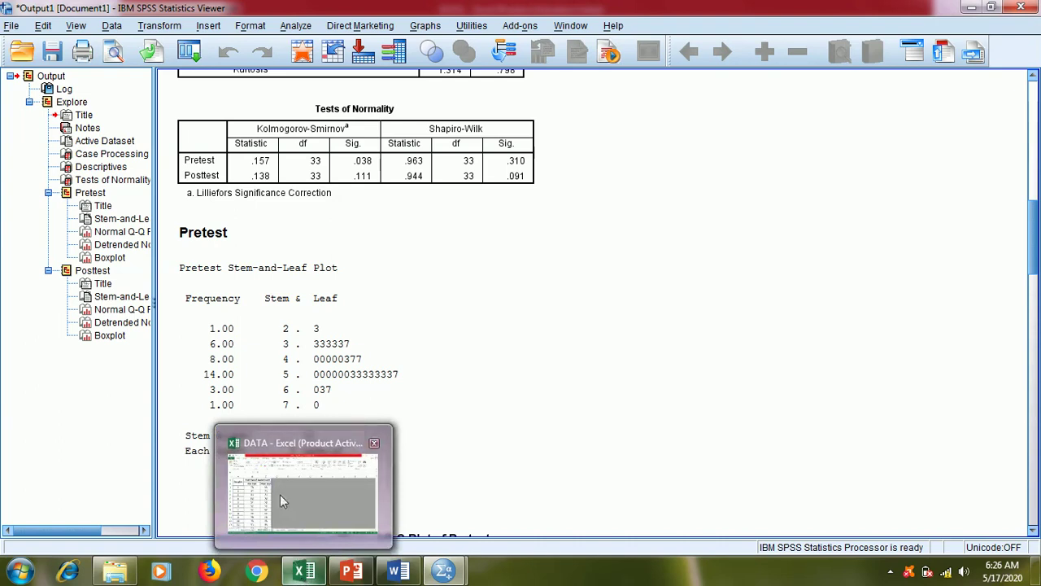
Switch to Excel to check the number of samples in the score list, and return to the SPSS output
left_click(281, 504)
scroll(228, 277, "down", 10)
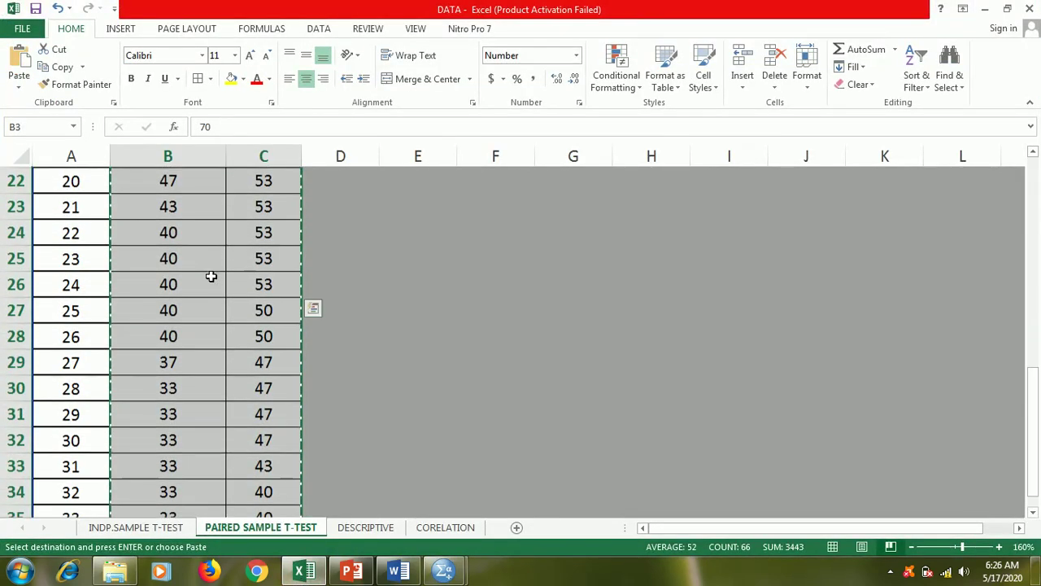
left_click(164, 282)
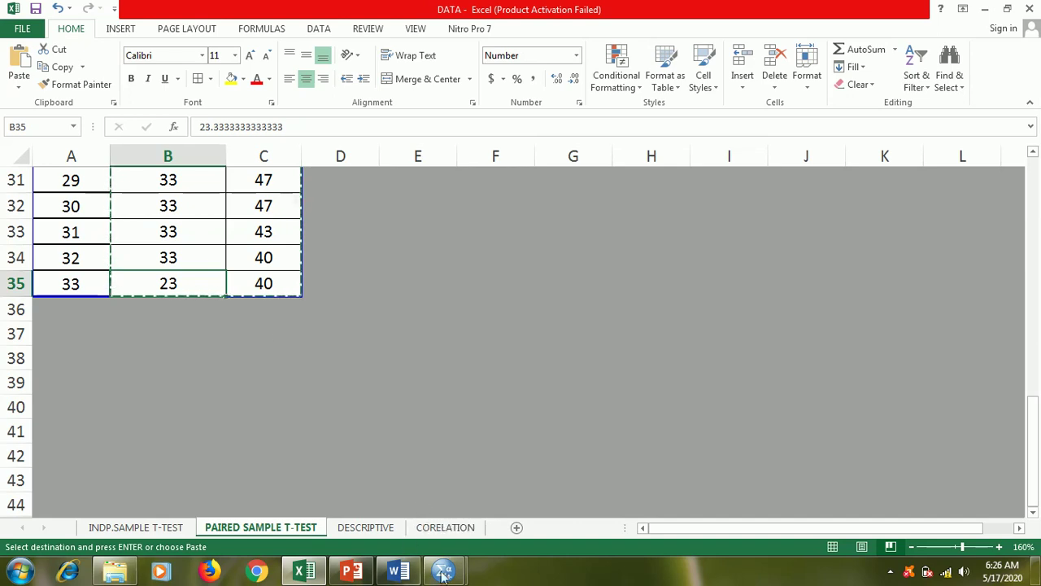
mouse_move(458, 578)
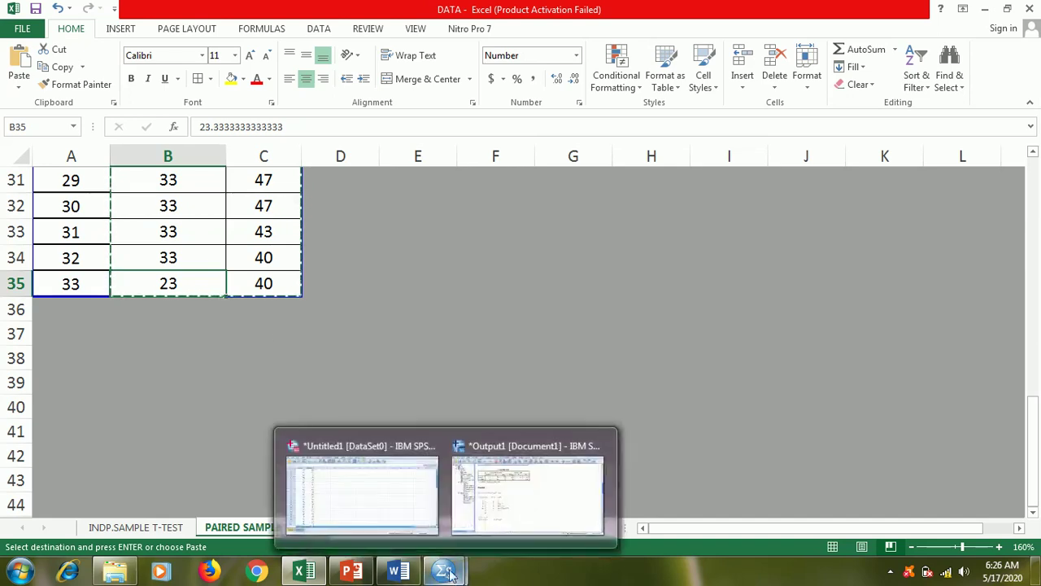
left_click(504, 495)
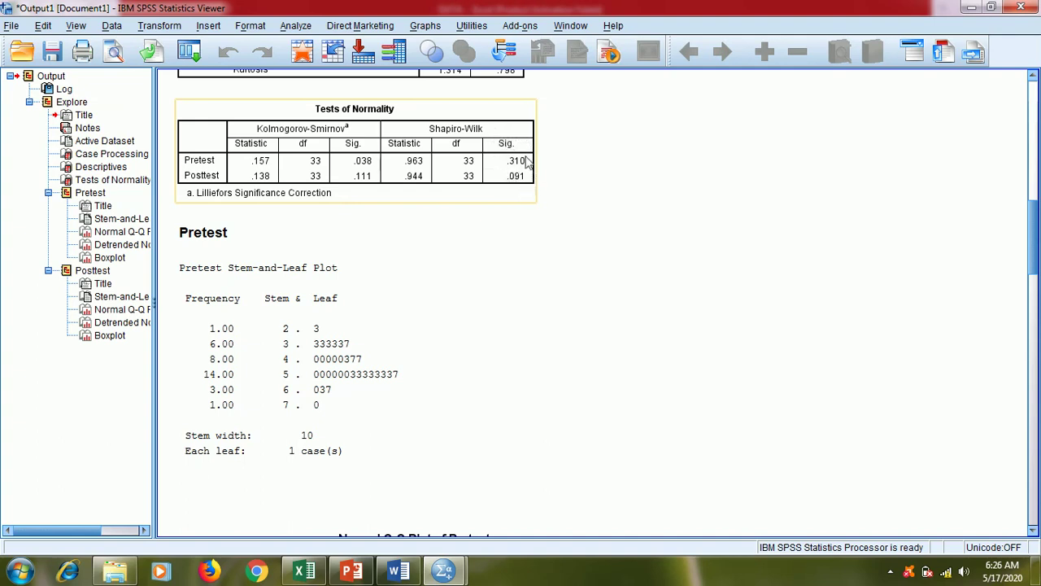
Read the Normality Test criteria slide in PowerPoint and compare them with the significance values in the SPSS Tests of Normality table
mouse_move(352, 572)
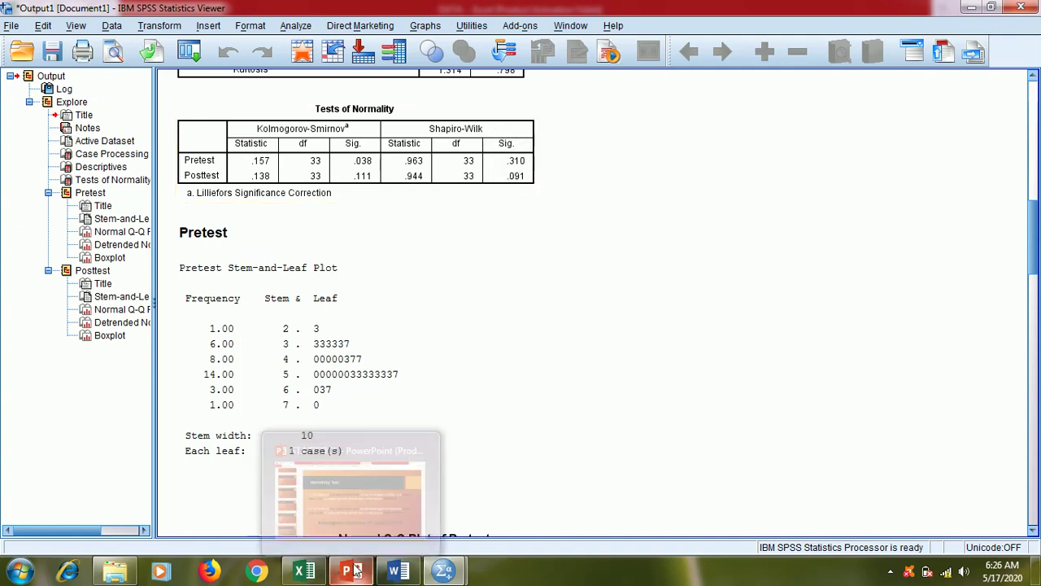
left_click(332, 499)
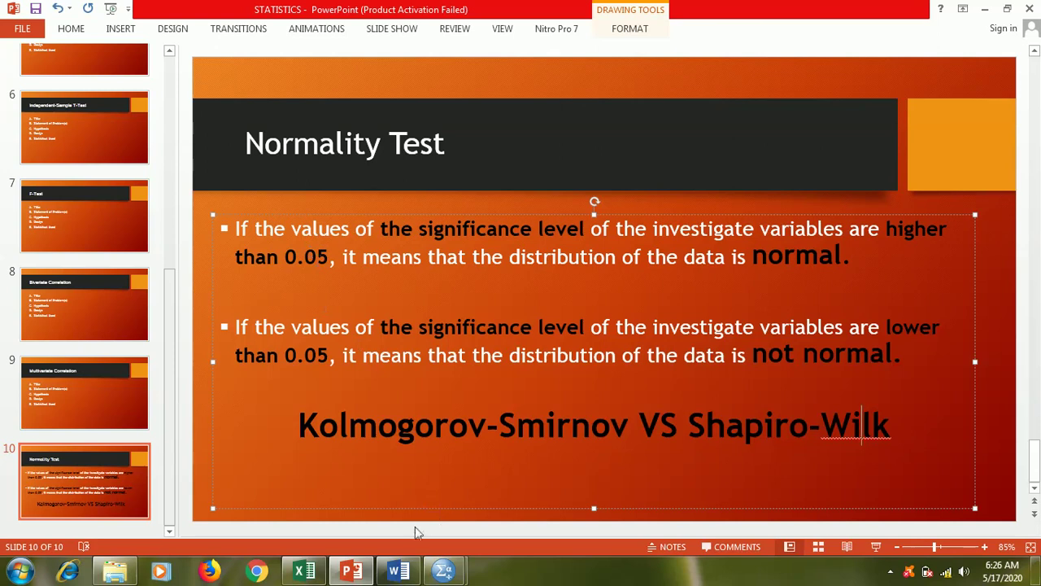
mouse_move(440, 569)
left_click(509, 493)
left_click(502, 242)
left_click(521, 144)
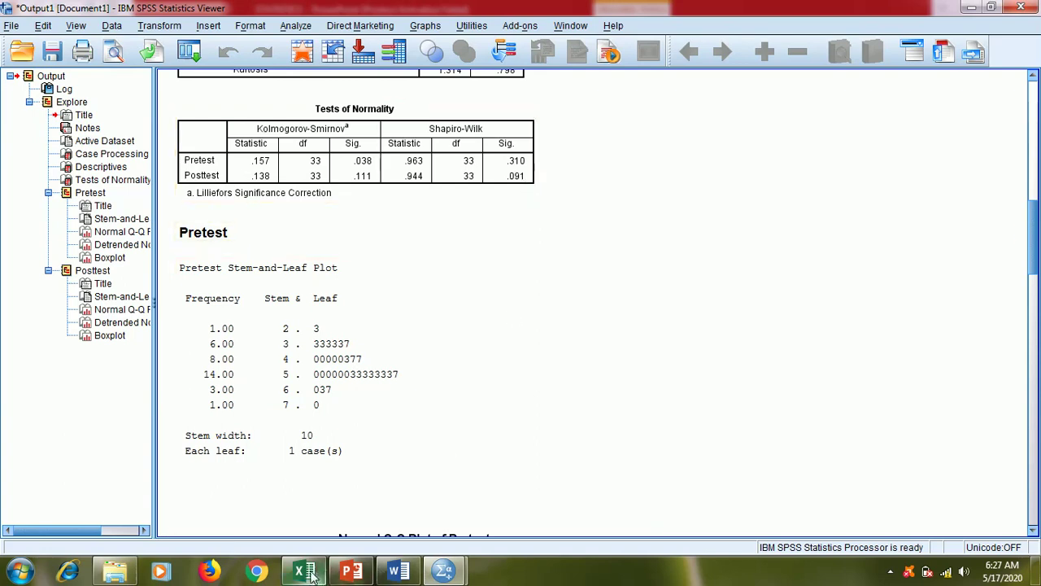
mouse_move(312, 576)
left_click(279, 490)
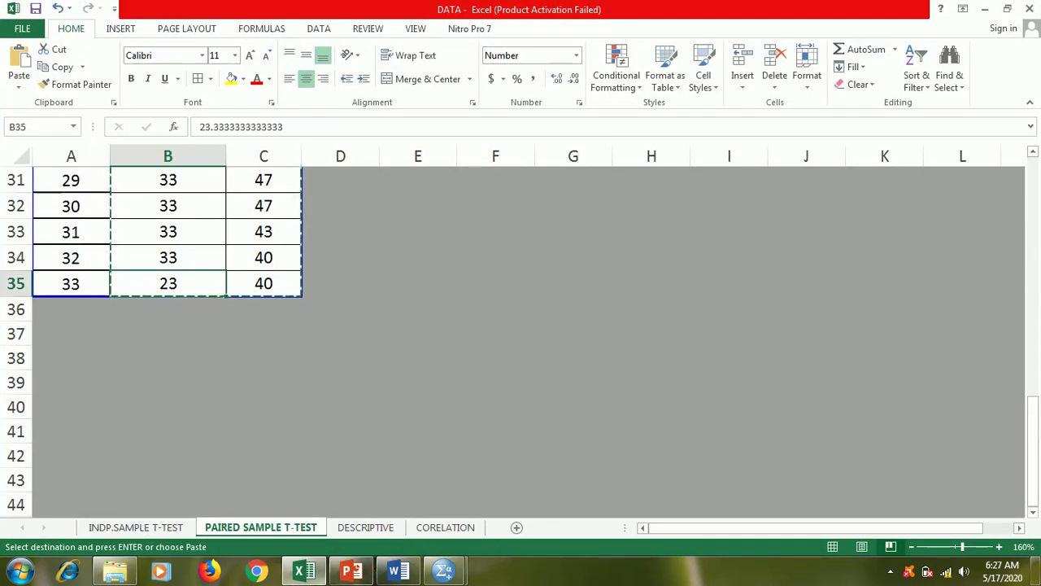
left_click(349, 476)
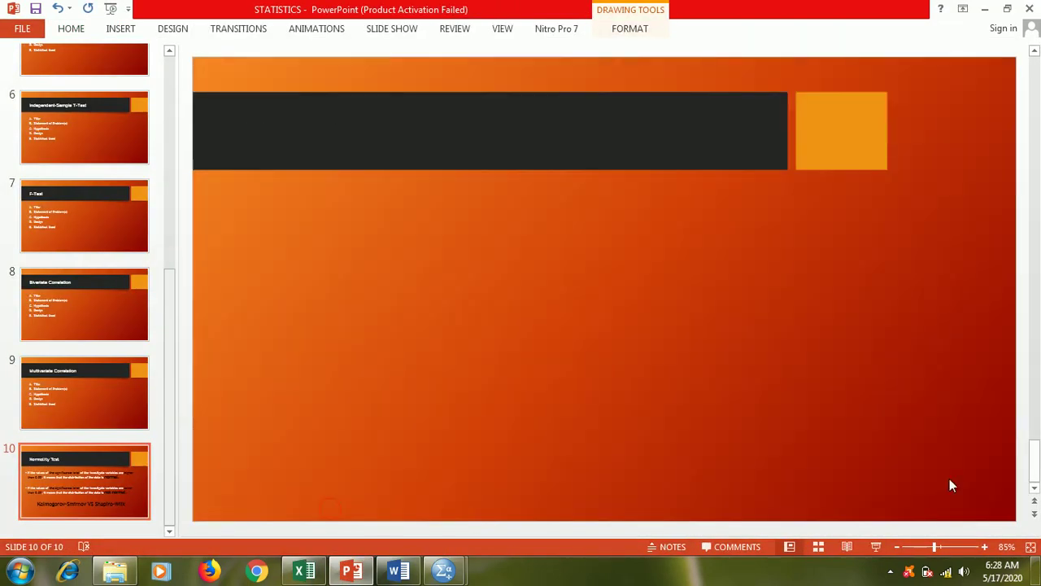
left_click(891, 572)
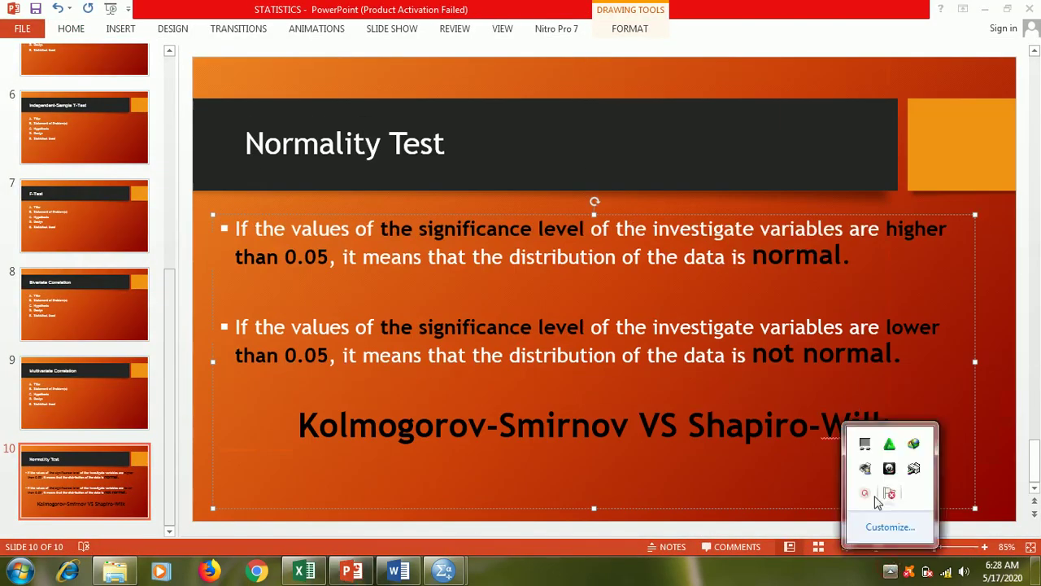